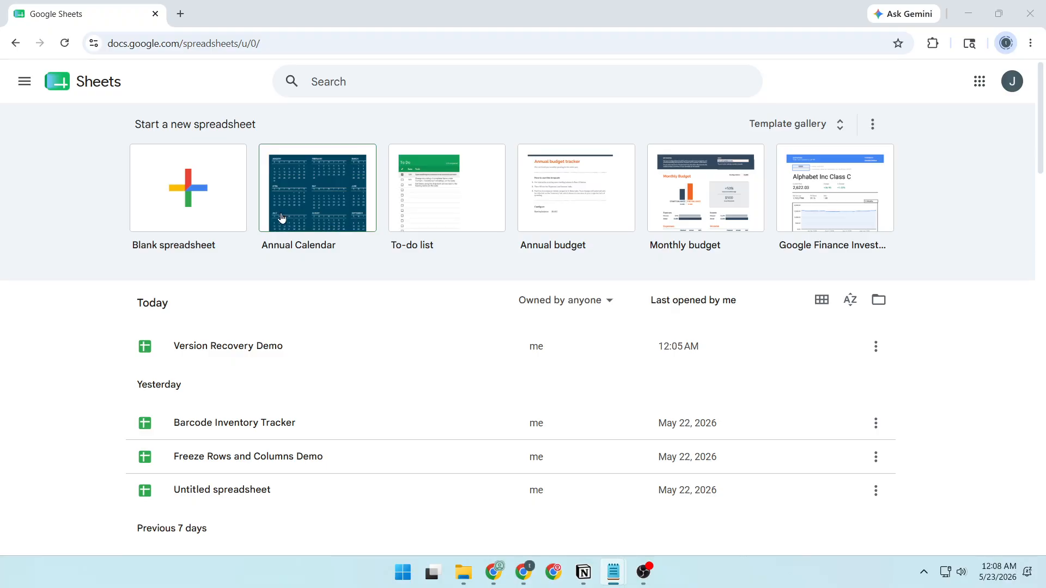
Step: Create a new blank spreadsheet and close the Tables sidebar
{"action": "left_click_drag", "start_coordinate": [134, 123], "coordinate": [315, 128]}
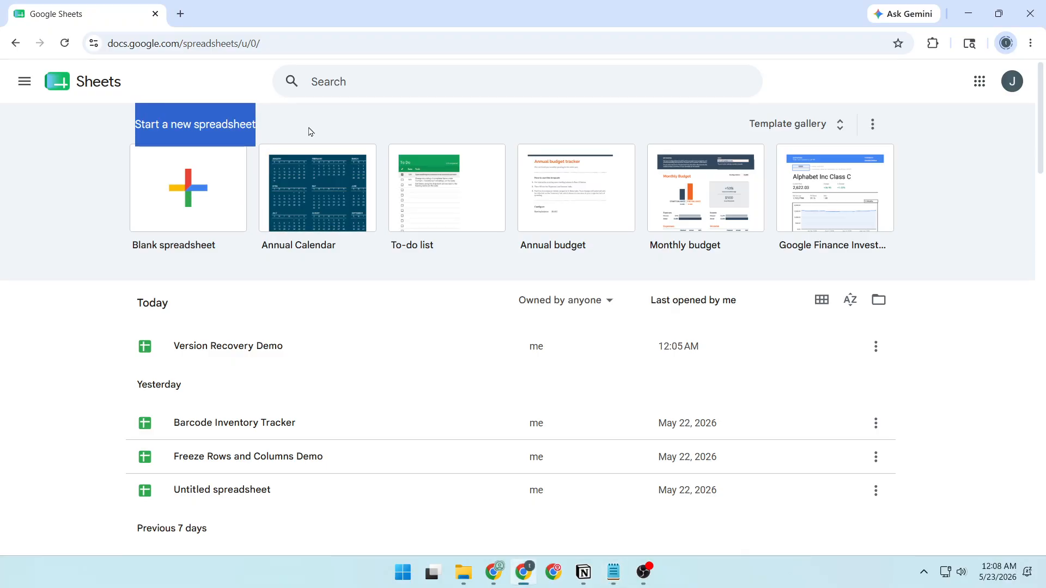
{"action": "left_click", "coordinate": [199, 169]}
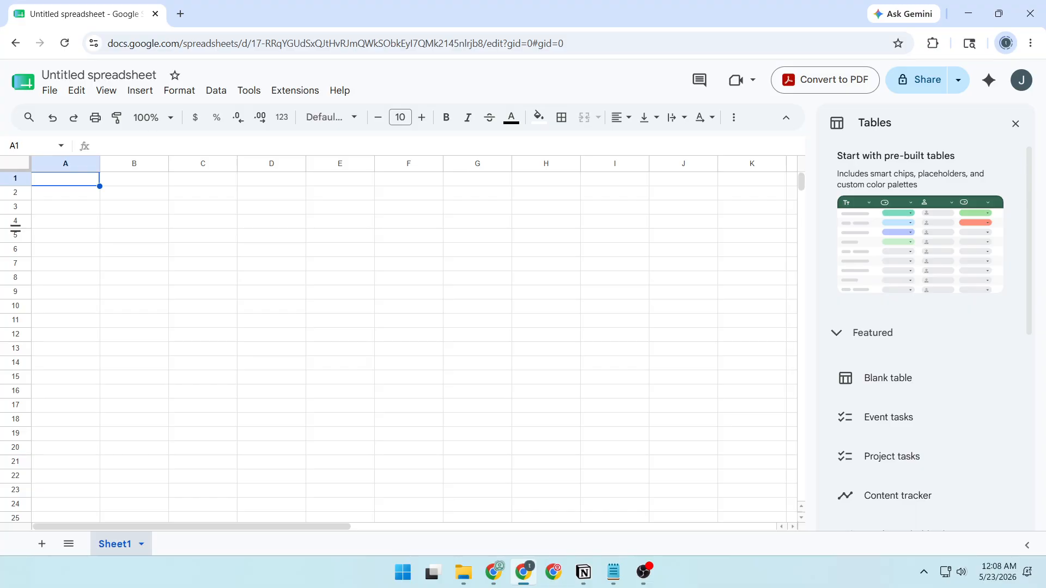
{"action": "key", "text": "alt+Tab"}
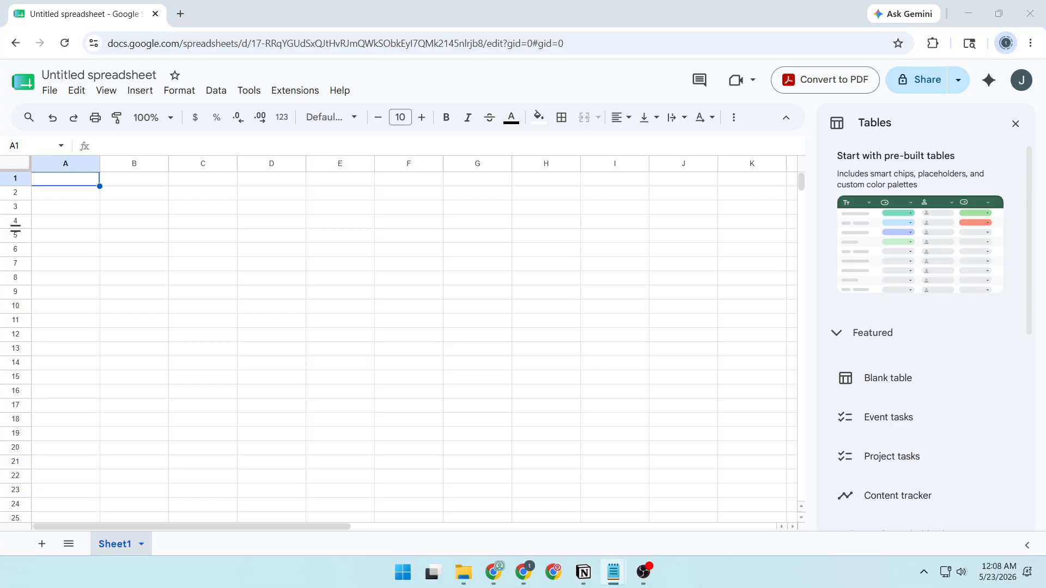
{"action": "left_click", "coordinate": [61, 180]}
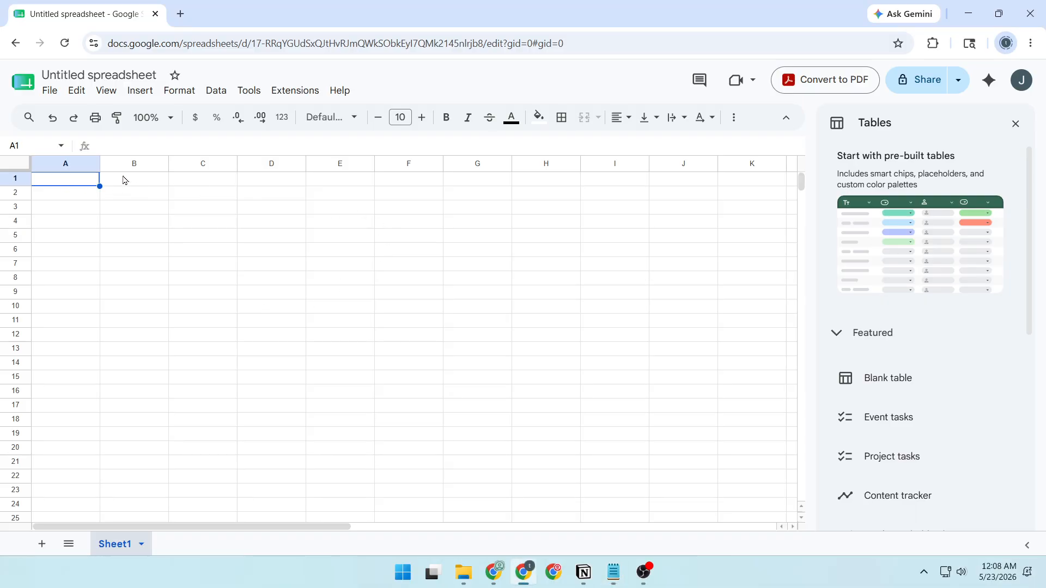
{"action": "left_click", "coordinate": [1018, 124]}
Step: Paste the copied vendor renewal data, including its header row, into the empty sheet starting at cell A1
{"action": "left_click", "coordinate": [107, 241]}
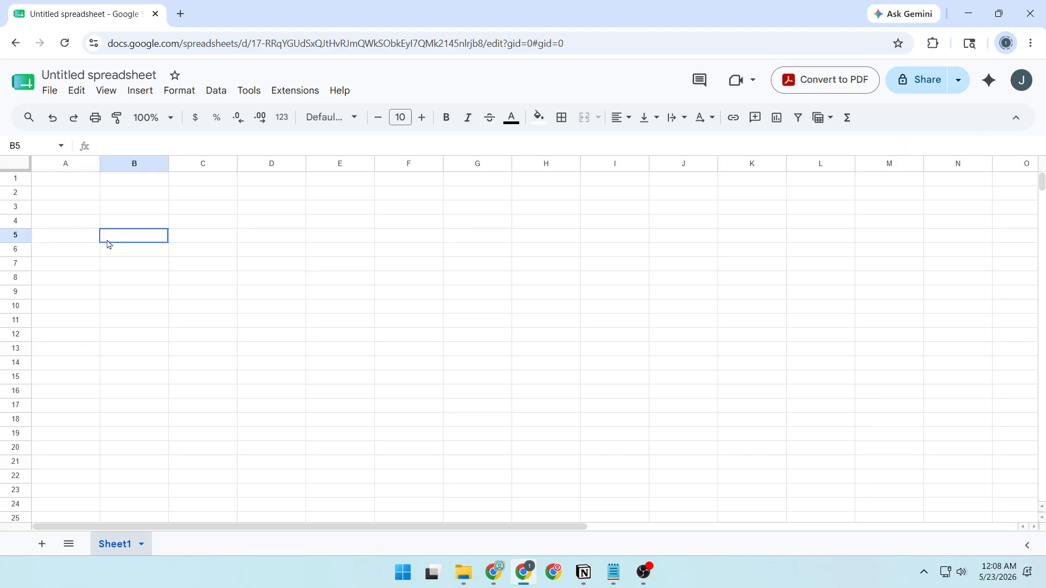
{"action": "left_click", "coordinate": [75, 180]}
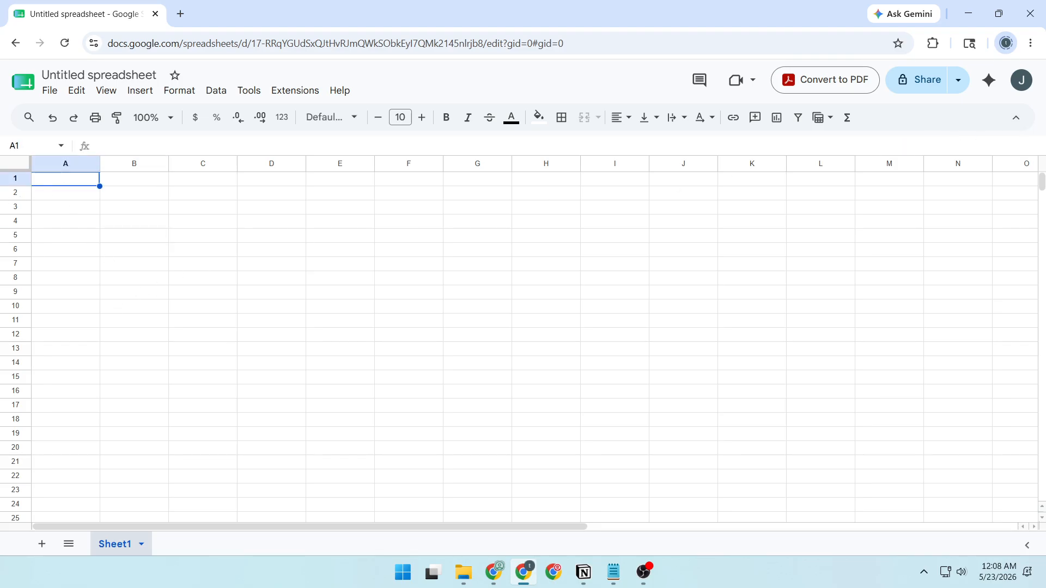
{"action": "key", "text": "alt+Tab"}
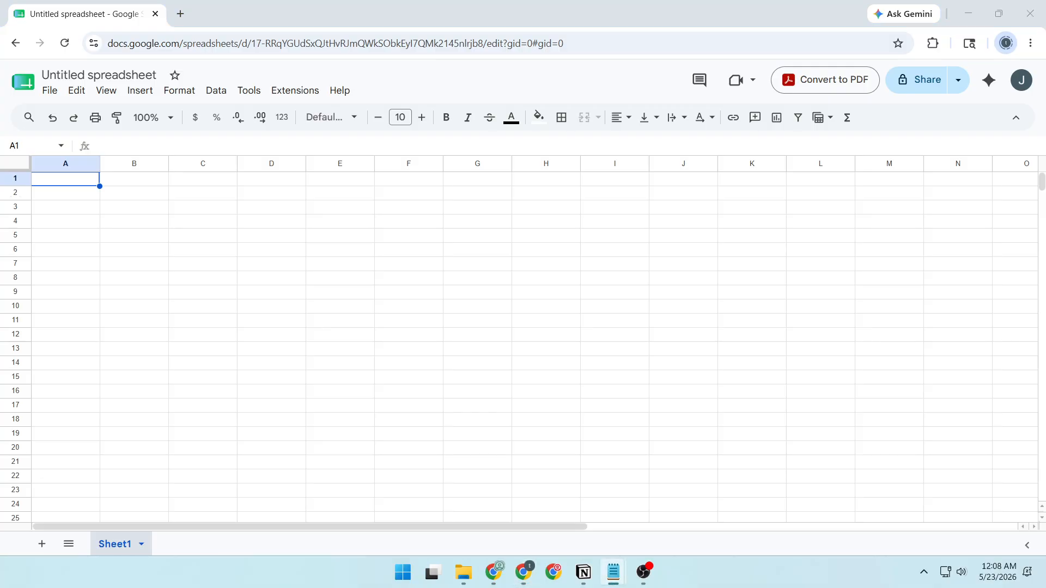
{"action": "left_click", "coordinate": [70, 181]}
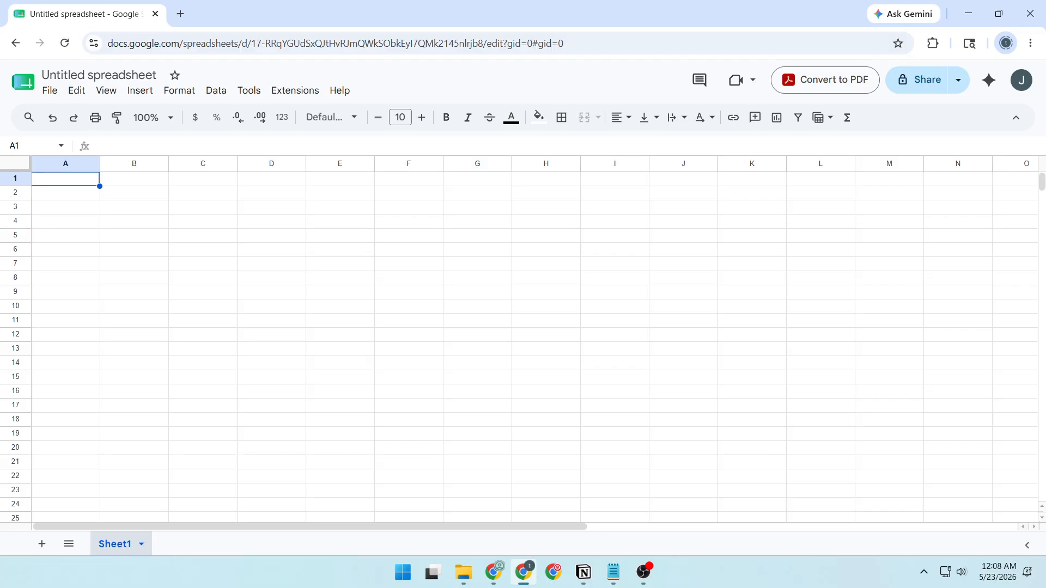
{"action": "key", "text": "ctrl+v"}
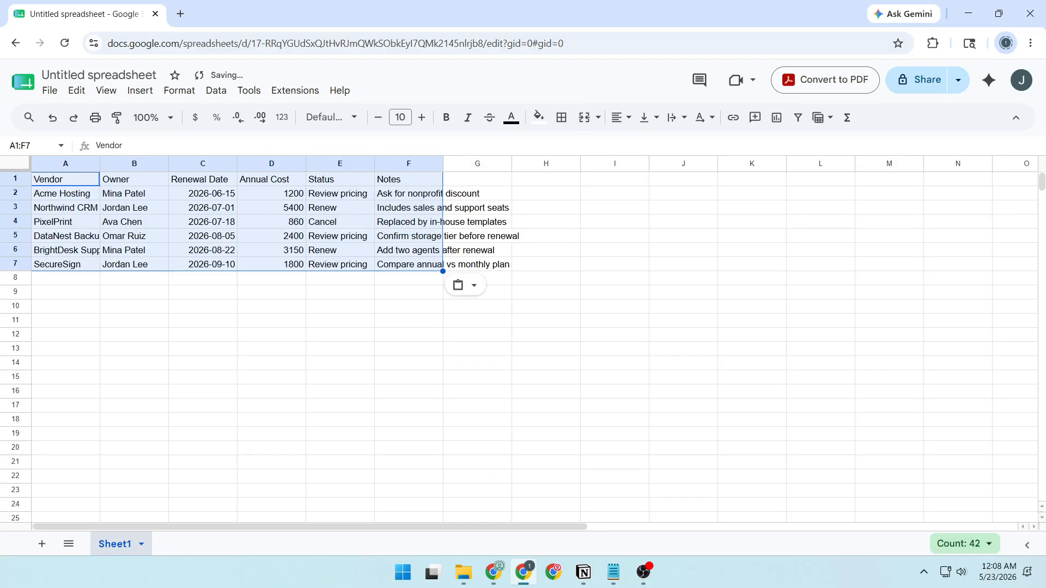
{"action": "key", "text": "alt+Tab"}
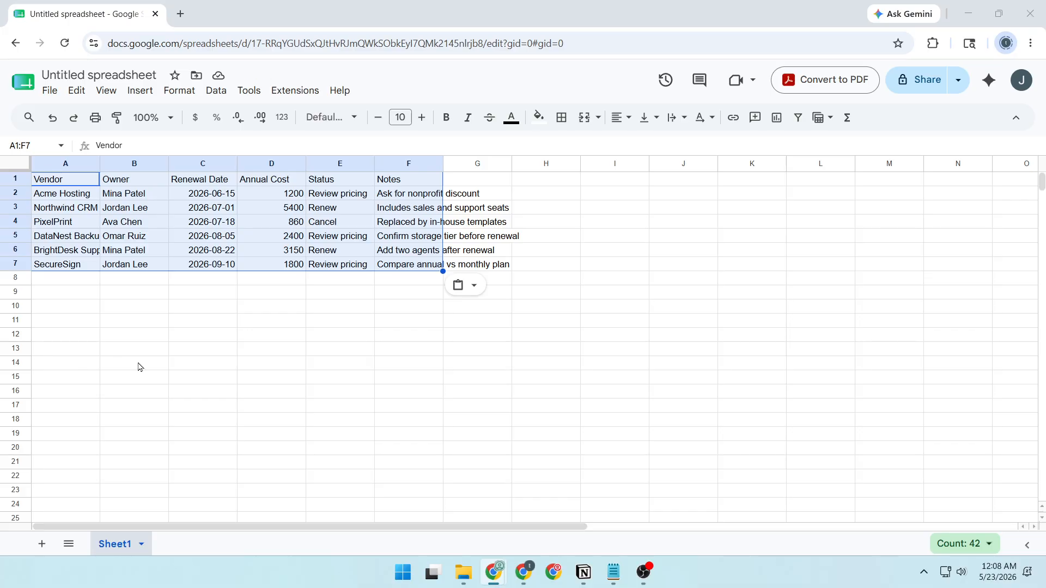
{"action": "left_click", "coordinate": [242, 349]}
{"action": "left_click_drag", "start_coordinate": [57, 183], "coordinate": [396, 188]}
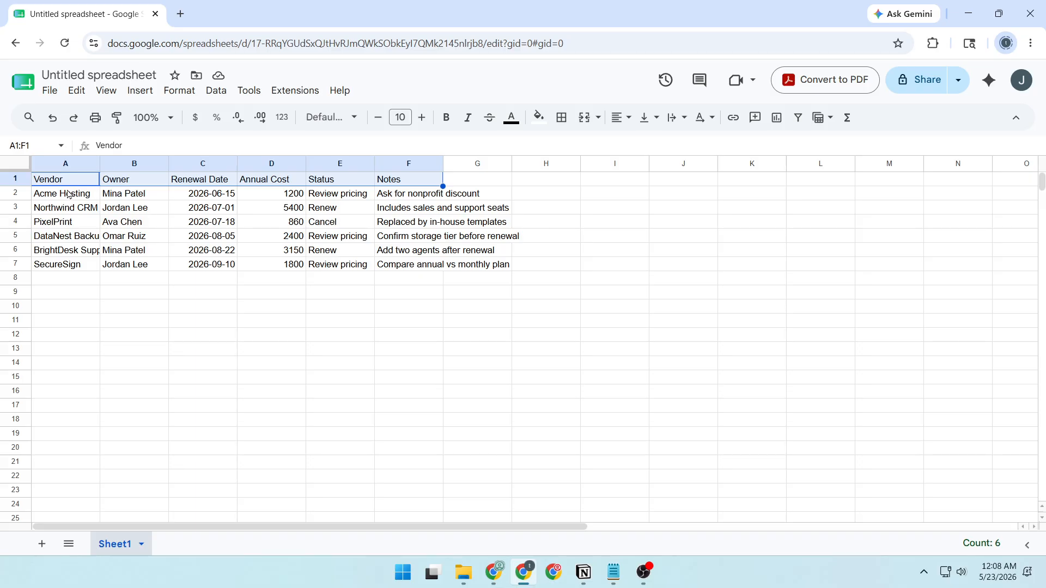
{"action": "left_click_drag", "start_coordinate": [66, 197], "coordinate": [58, 265]}
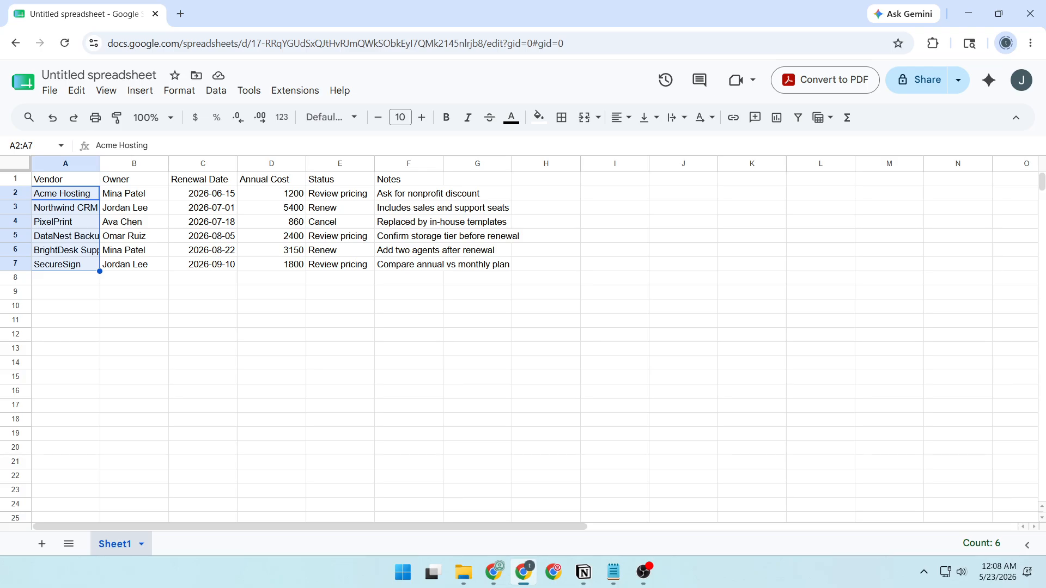
{"action": "left_click", "coordinate": [185, 335]}
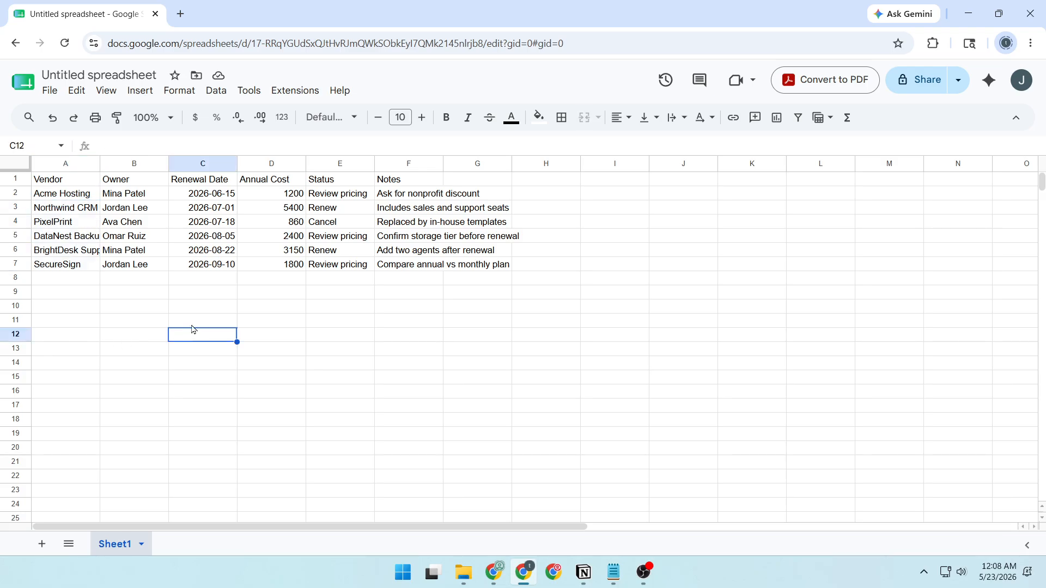
Step: Convert the vendor data range A1:F7, including the headers, to a table
{"action": "left_click", "coordinate": [63, 182]}
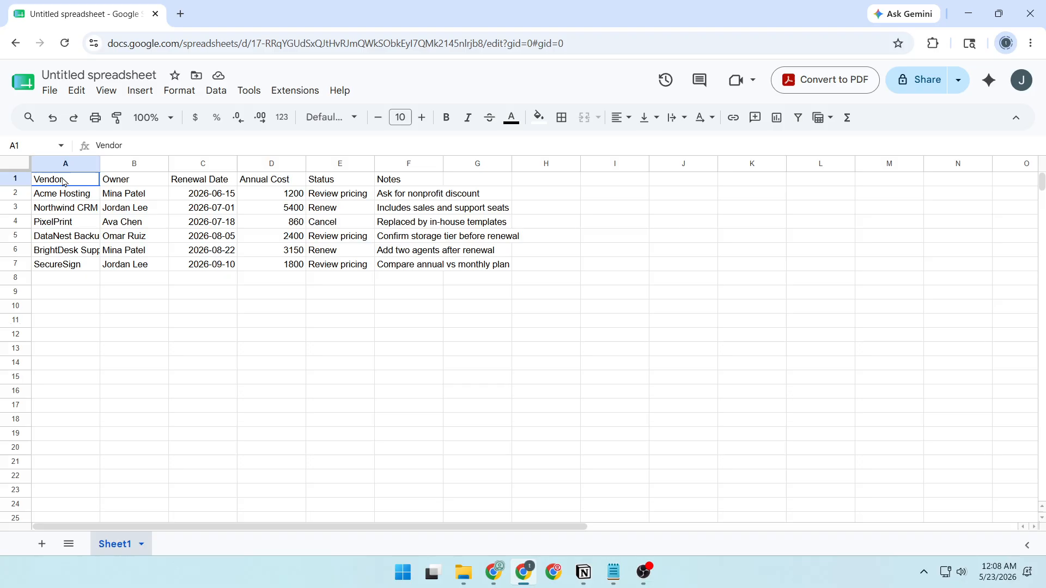
{"action": "left_click_drag", "start_coordinate": [63, 182], "coordinate": [420, 267]}
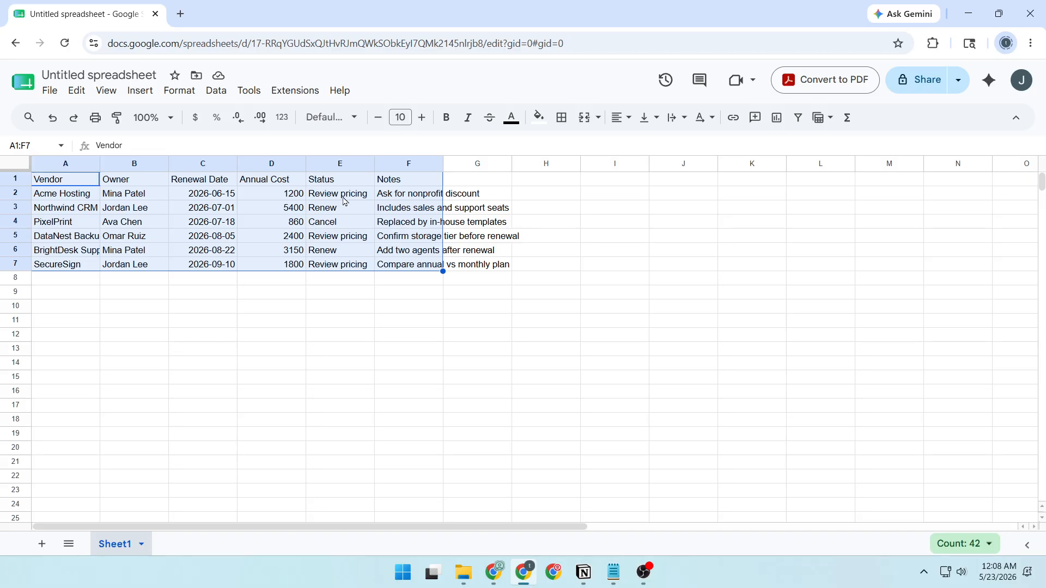
{"action": "left_click", "coordinate": [182, 93]}
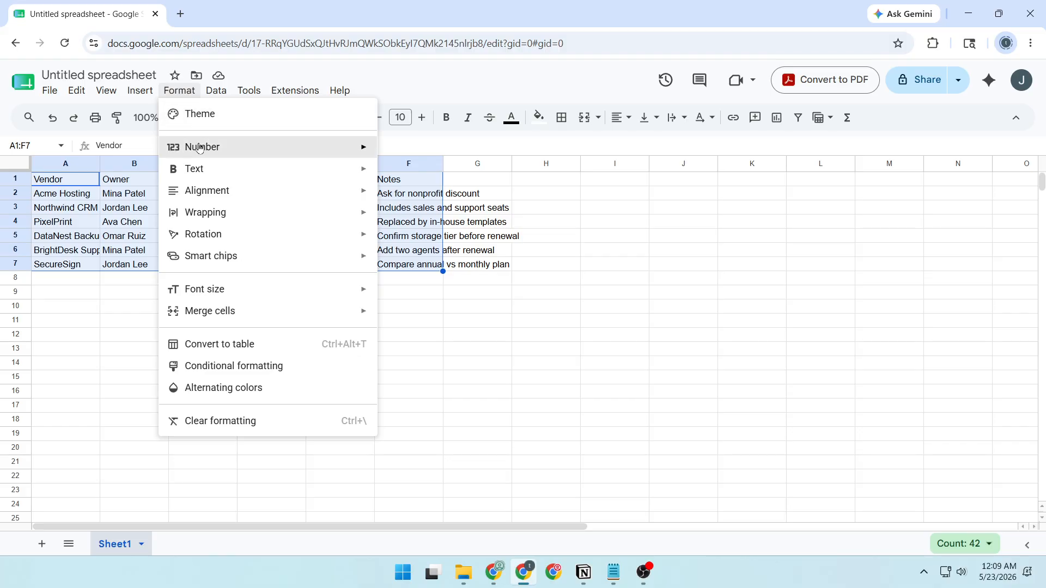
{"action": "left_click", "coordinate": [256, 351]}
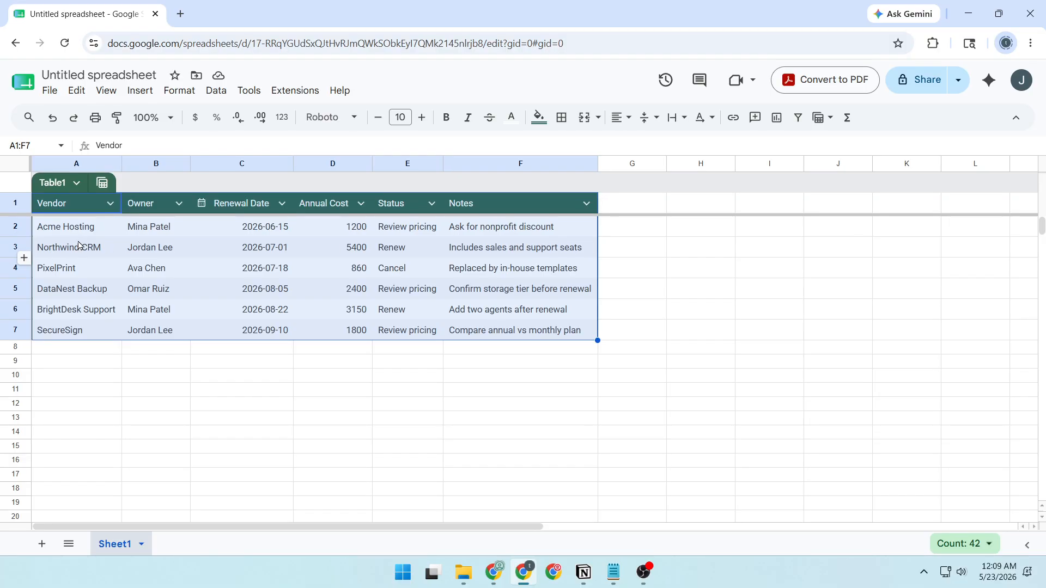
{"action": "left_click", "coordinate": [432, 204]}
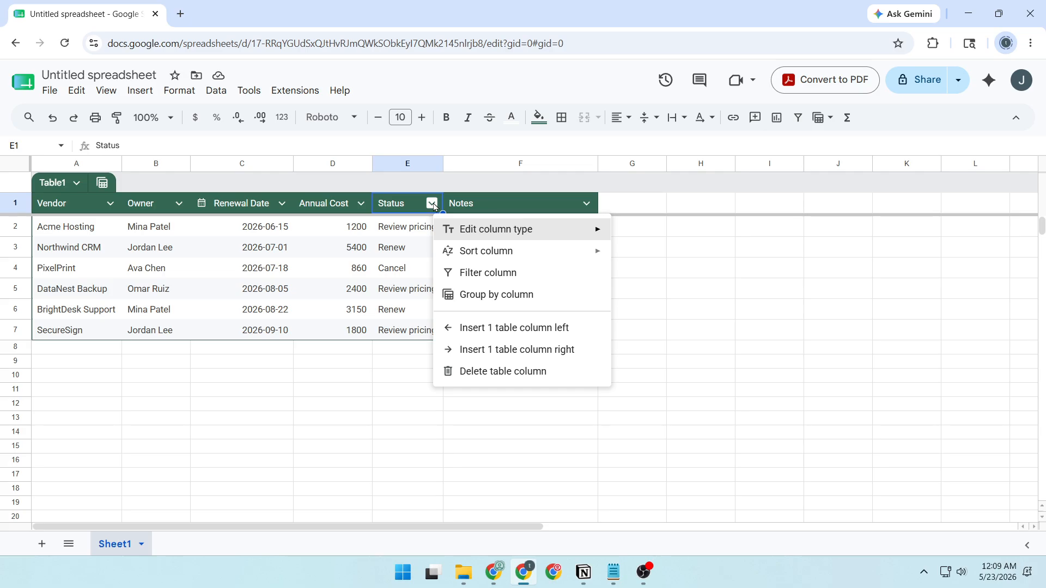
{"action": "left_click", "coordinate": [432, 205]}
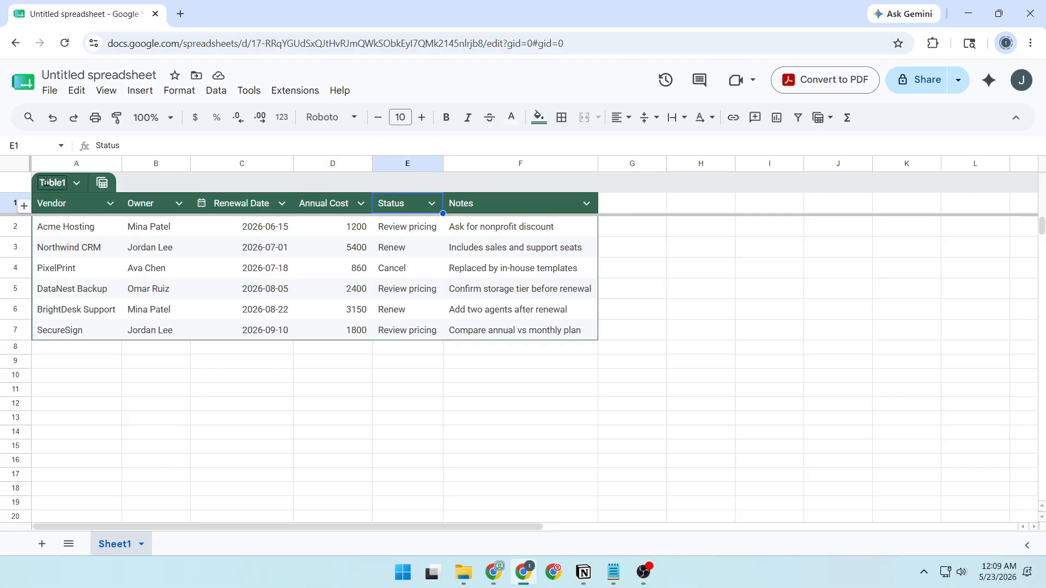
Step: Change the table's header color from green to the bright indigo-blue preset, trying the dark navy preset first
{"action": "left_click", "coordinate": [75, 183]}
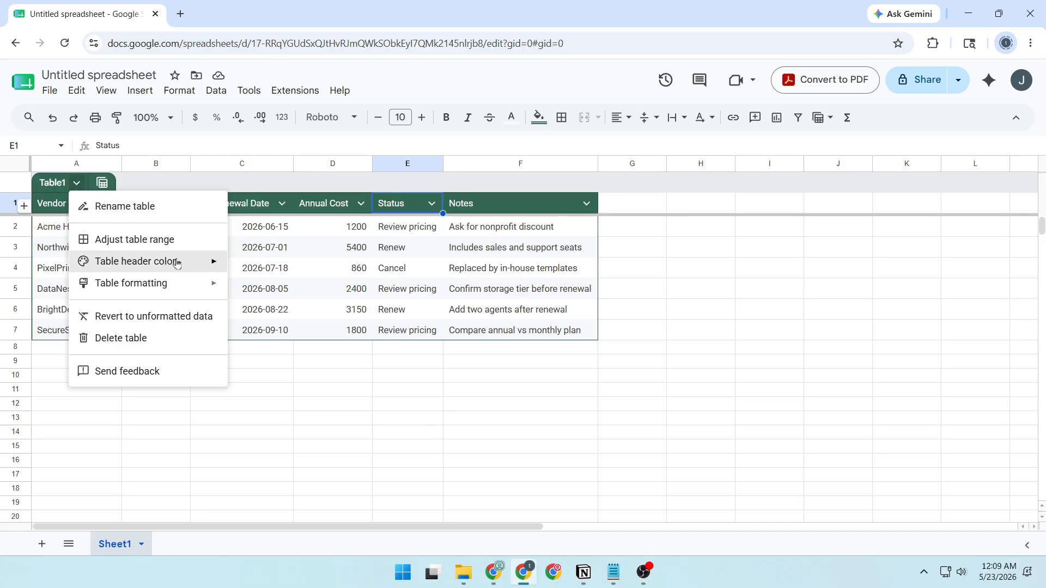
{"action": "mouse_move", "coordinate": [180, 263]}
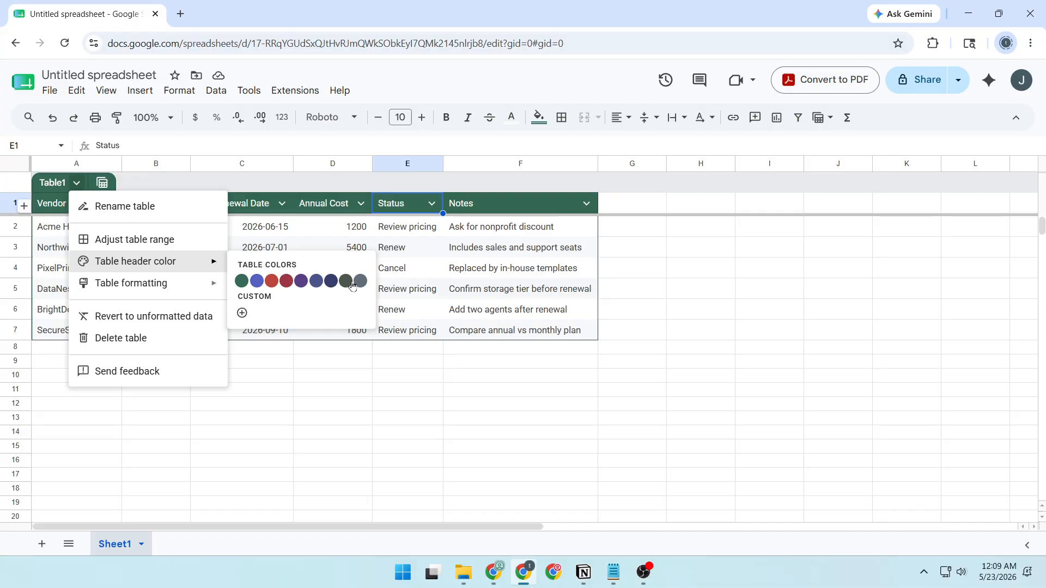
{"action": "left_click", "coordinate": [316, 282]}
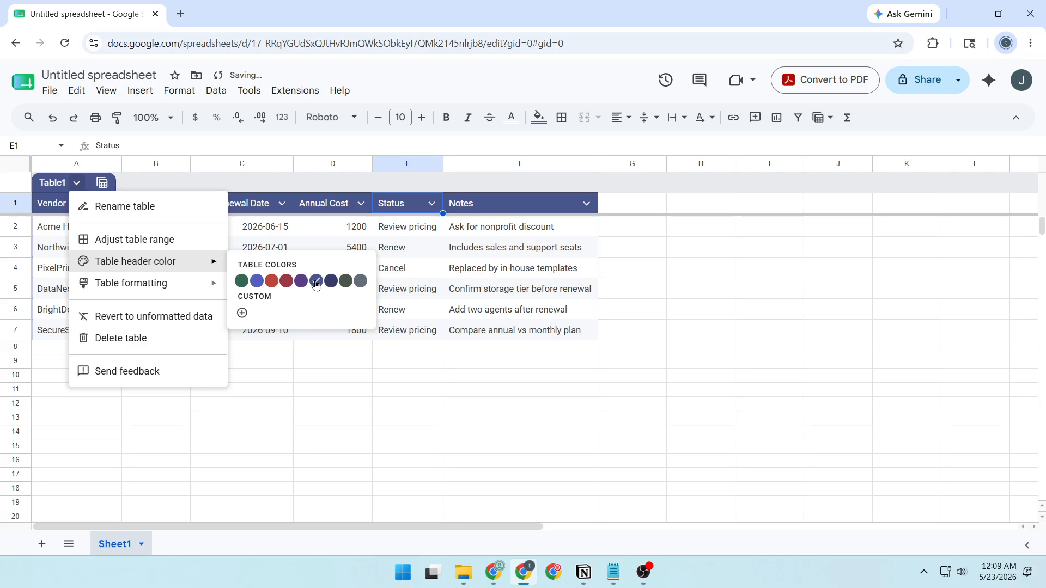
{"action": "left_click", "coordinate": [330, 281]}
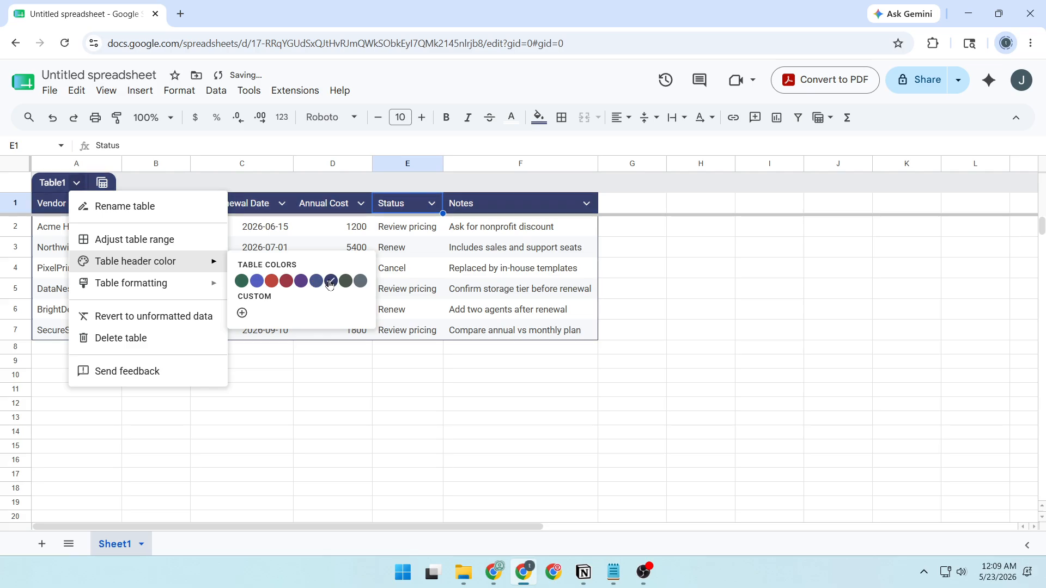
{"action": "left_click", "coordinate": [257, 282]}
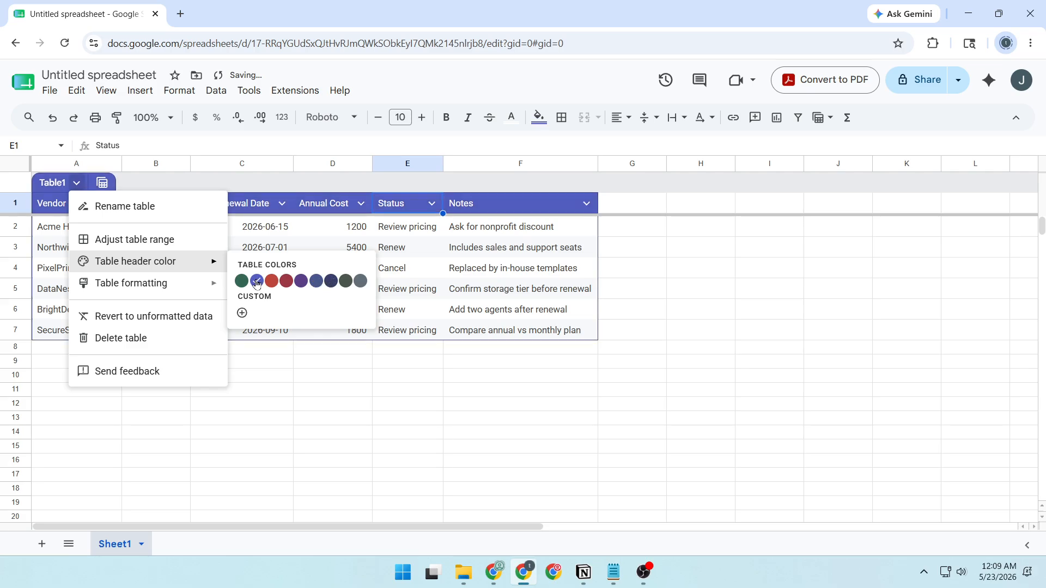
{"action": "left_click", "coordinate": [264, 395]}
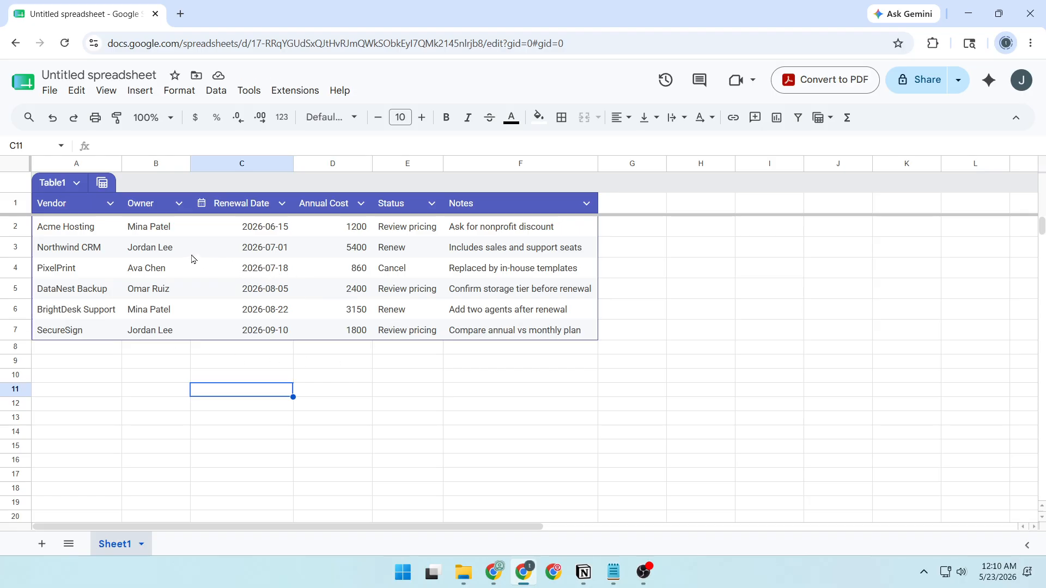
Step: Review the table's columns and rows, and look at the column options for Vendor and Owner
{"action": "left_click", "coordinate": [146, 248]}
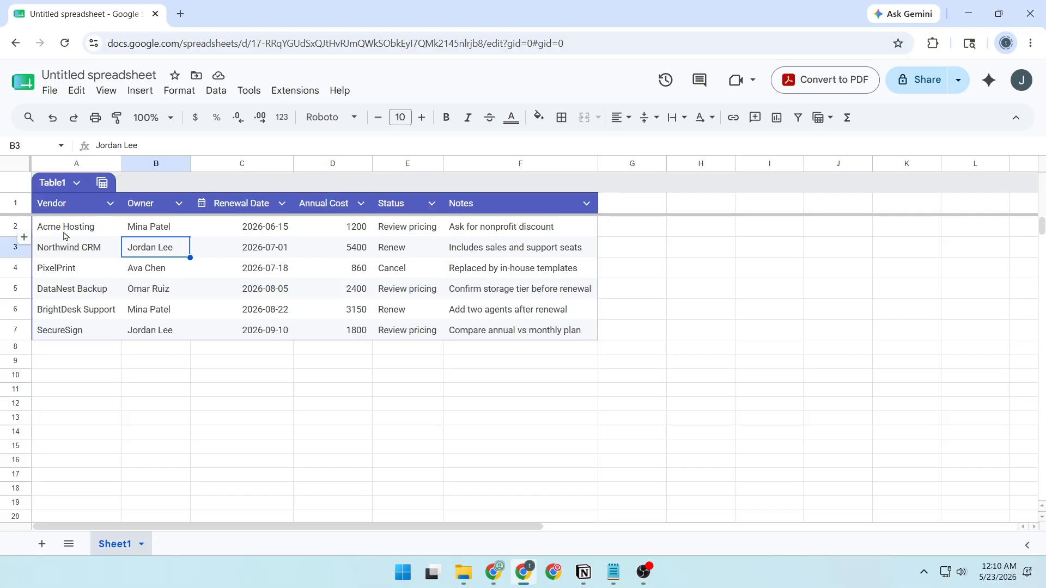
{"action": "left_click_drag", "start_coordinate": [71, 165], "coordinate": [359, 165]}
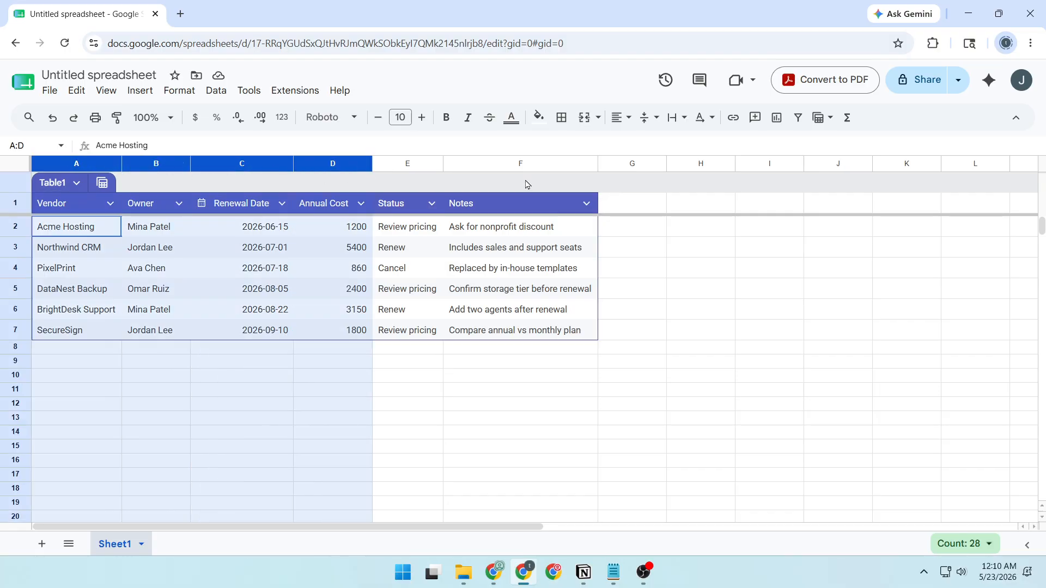
{"action": "left_click", "coordinate": [536, 164], "text": "shift"}
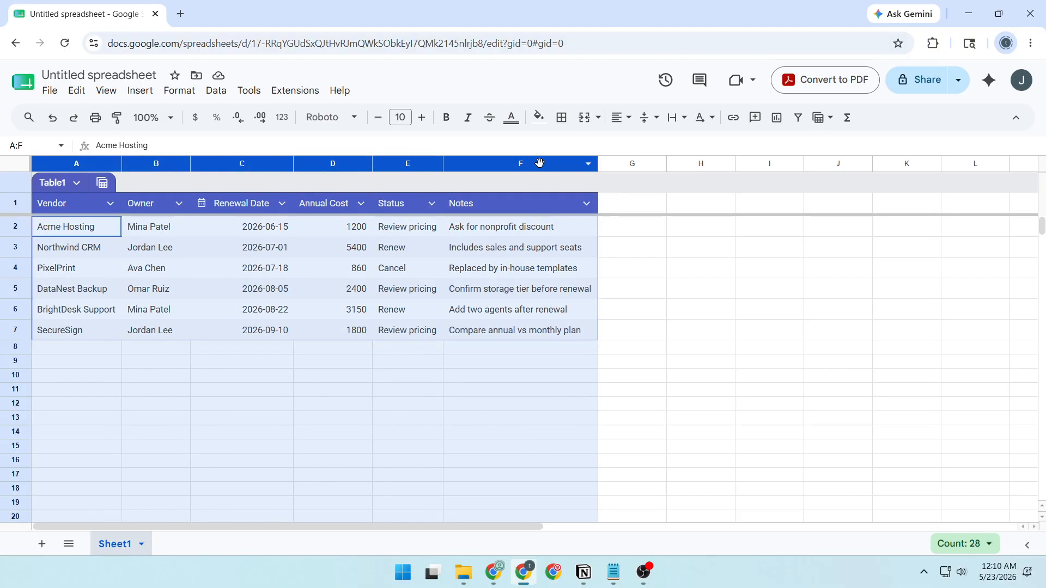
{"action": "left_click", "coordinate": [495, 246]}
{"action": "left_click_drag", "start_coordinate": [13, 231], "coordinate": [14, 327]}
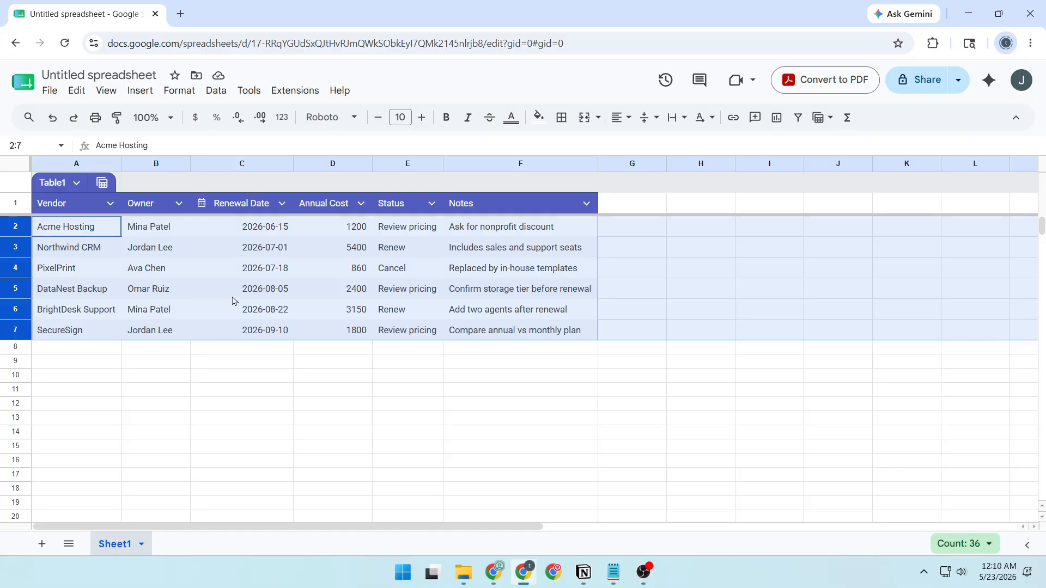
{"action": "left_click", "coordinate": [442, 298]}
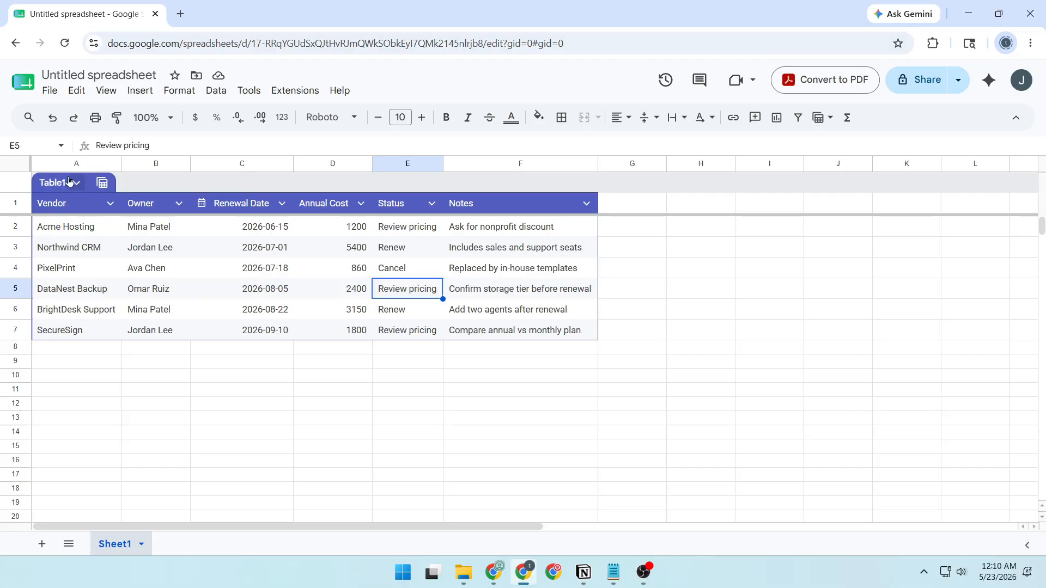
{"action": "left_click", "coordinate": [111, 205]}
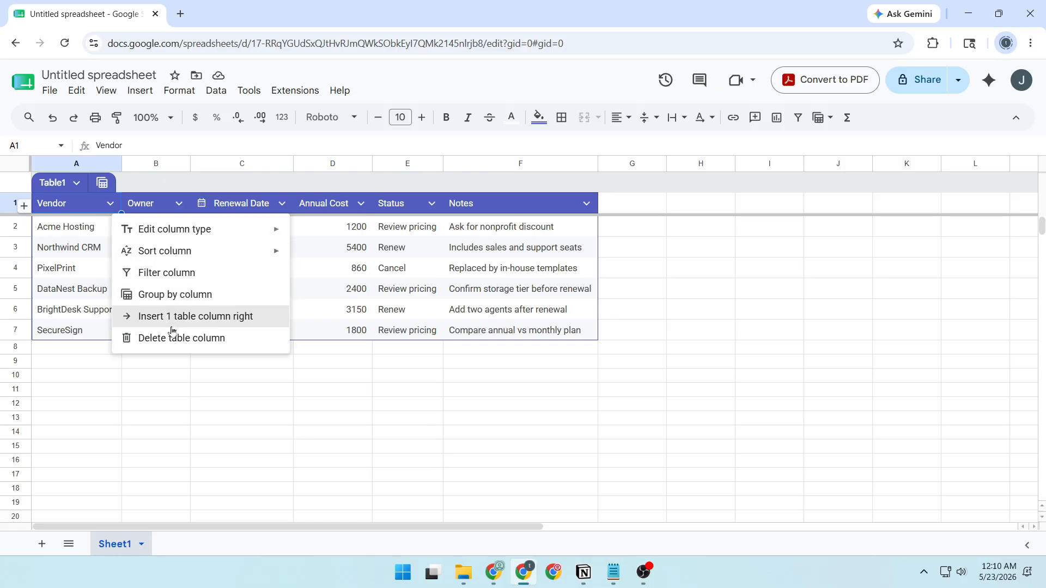
{"action": "left_click", "coordinate": [179, 204]}
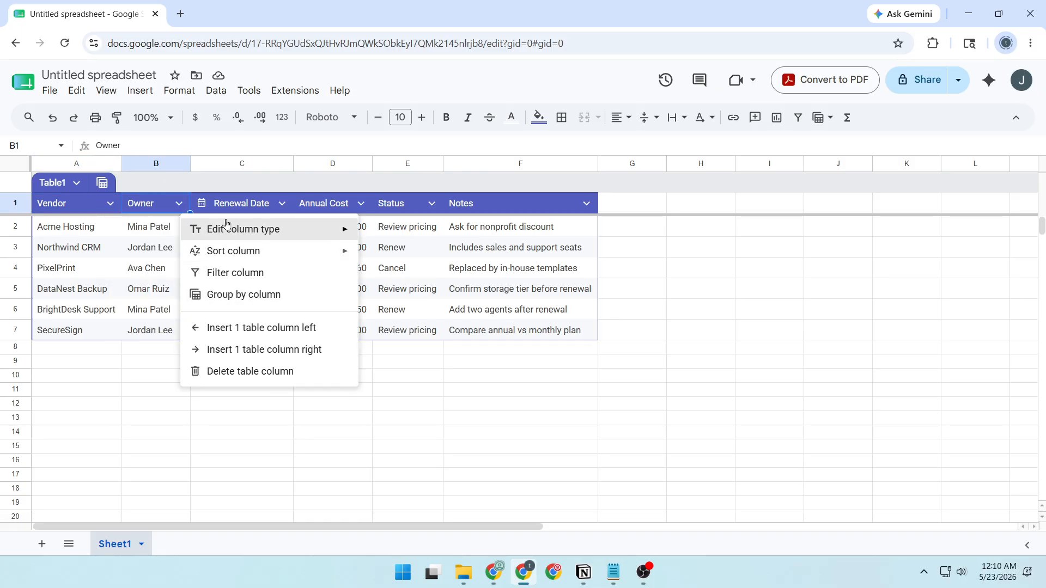